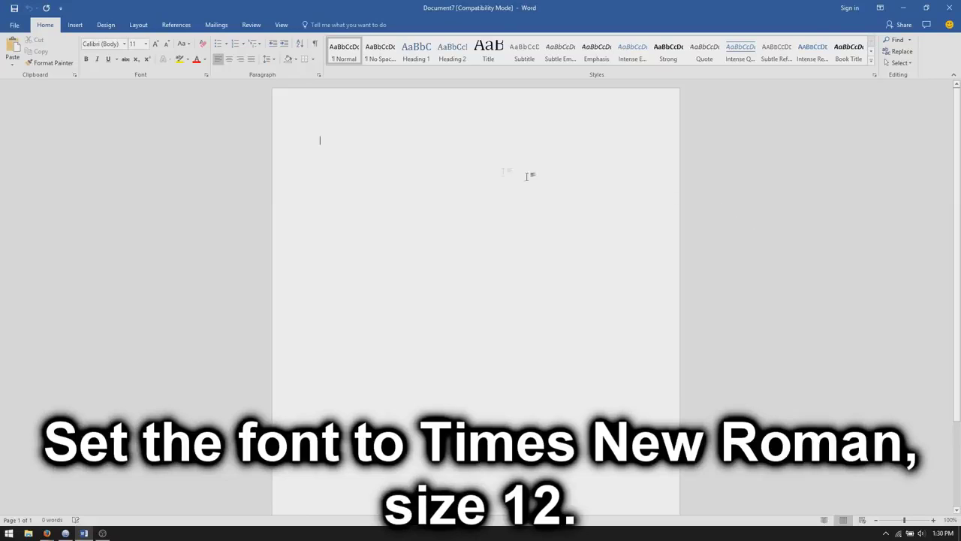
Set the blank document's font to Times New Roman at size 12
left_click(125, 45)
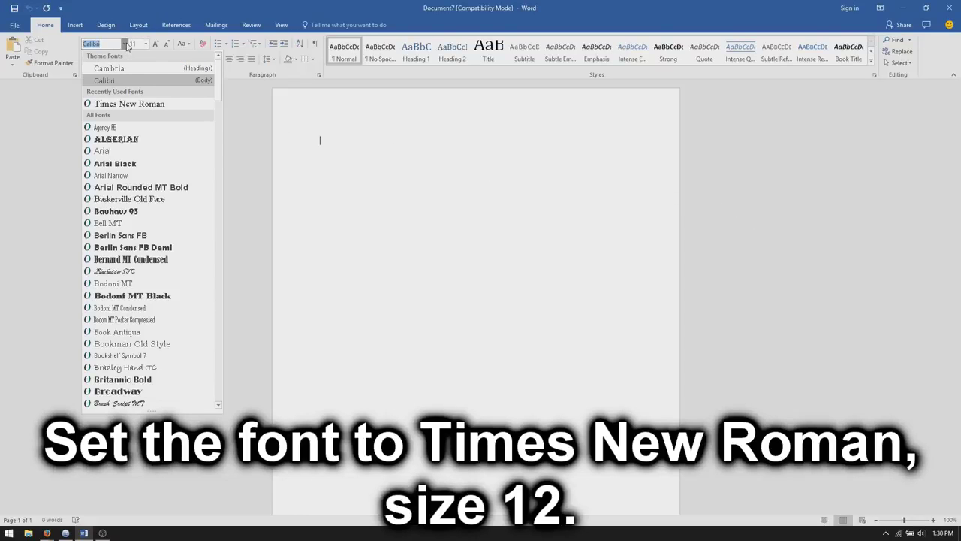
type("Times New Ro")
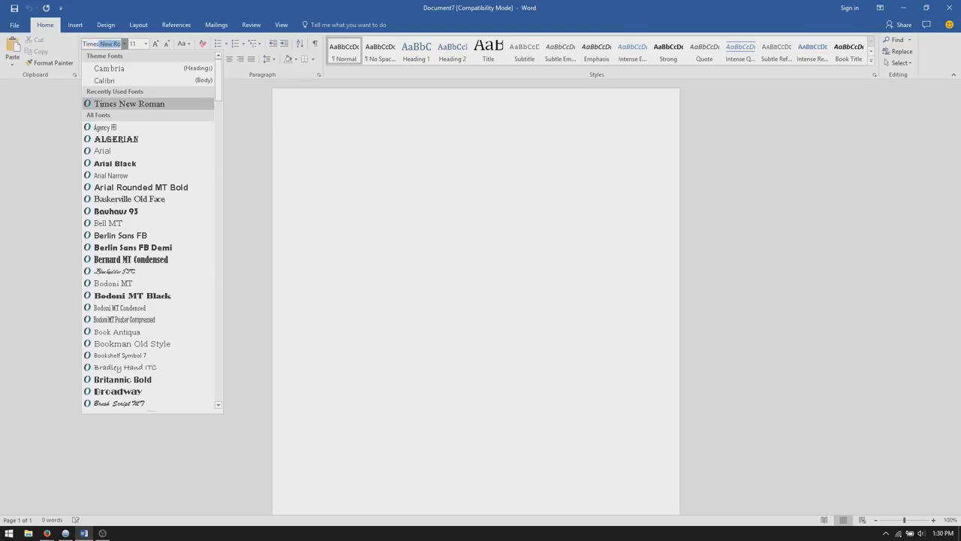
key("Return")
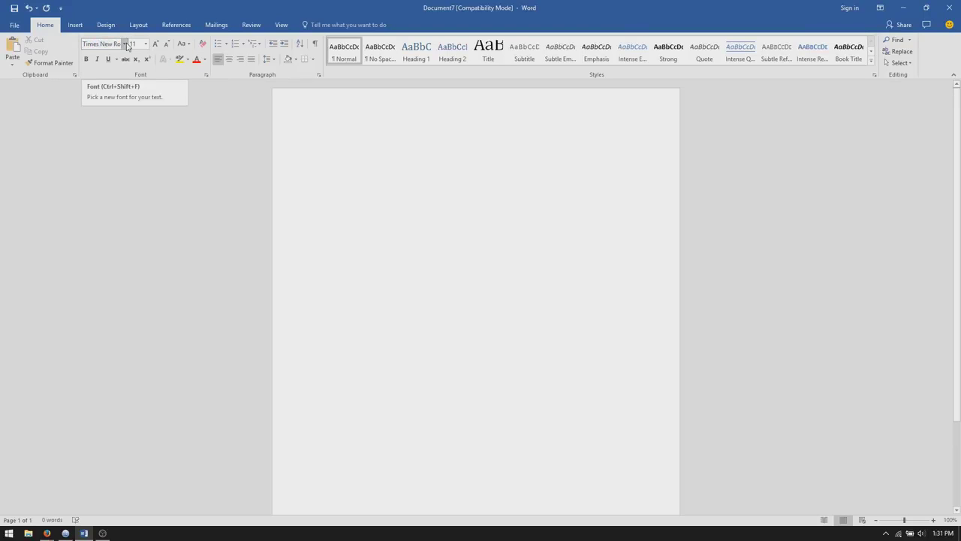
left_click(146, 44)
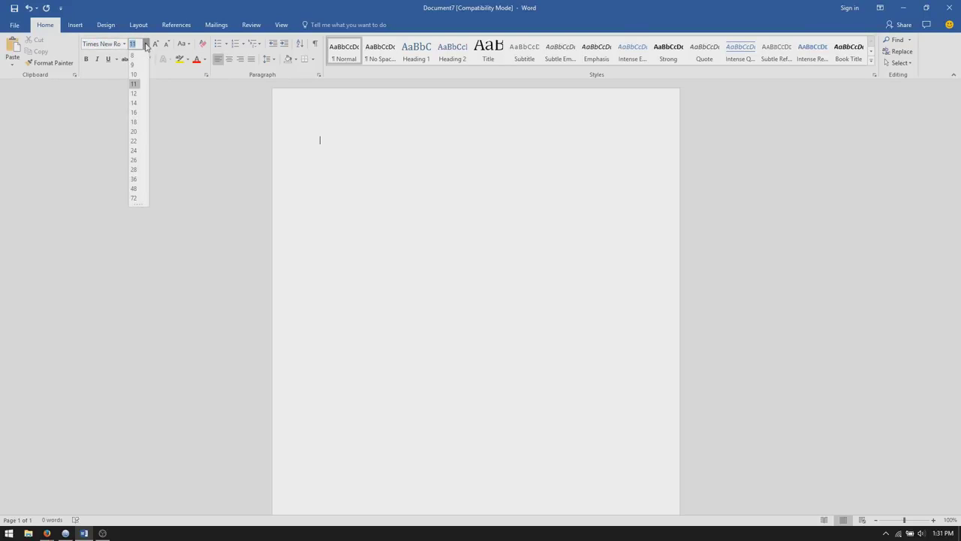
left_click(135, 93)
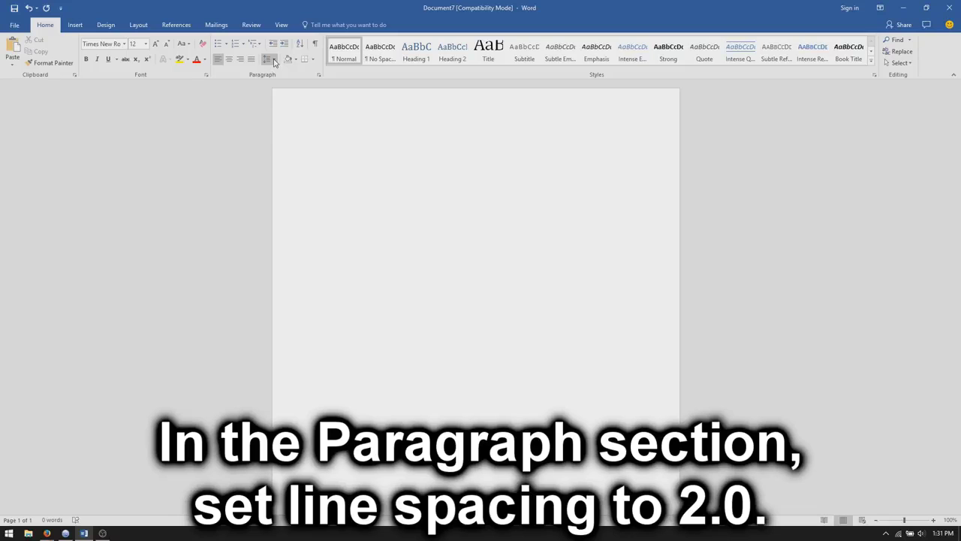
Set line spacing to 2.0 and remove the extra space after paragraphs
left_click(272, 60)
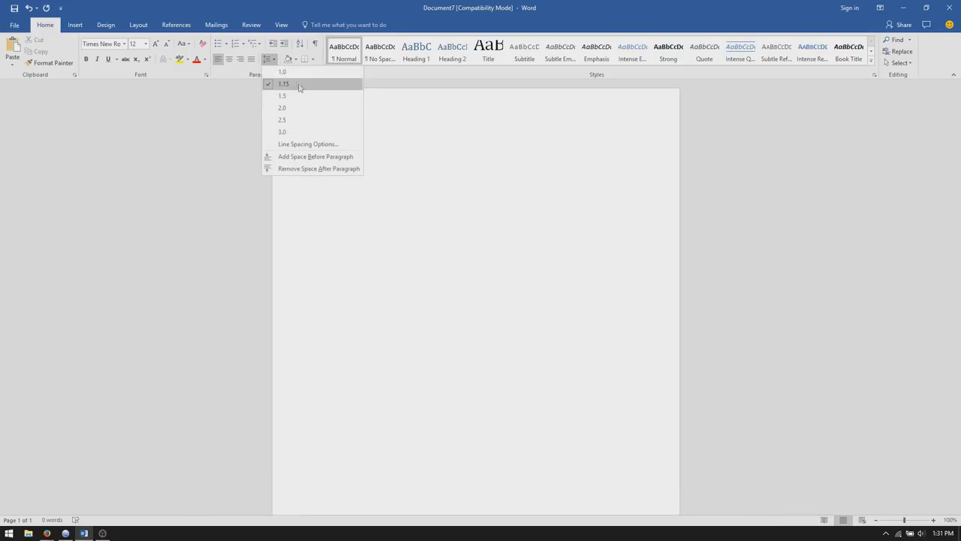
left_click(302, 108)
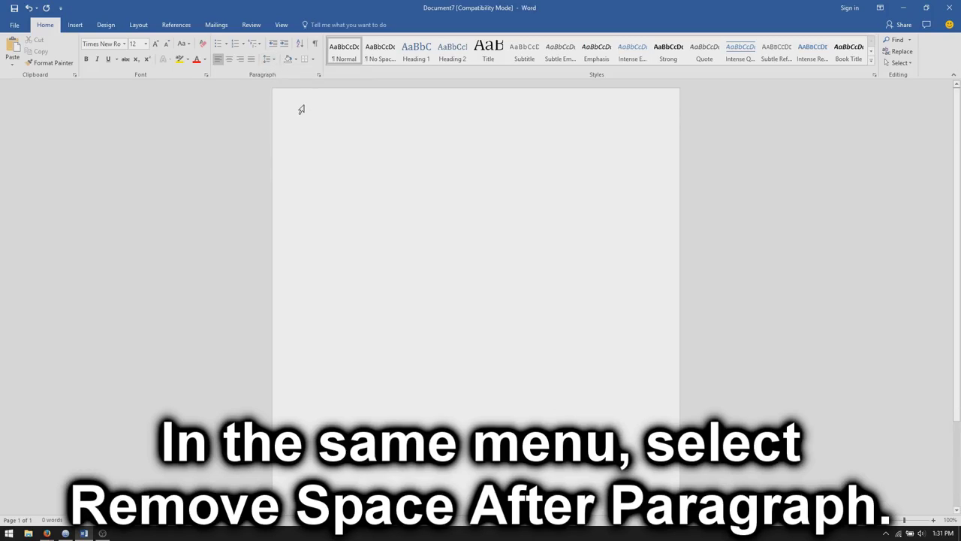
left_click(274, 63)
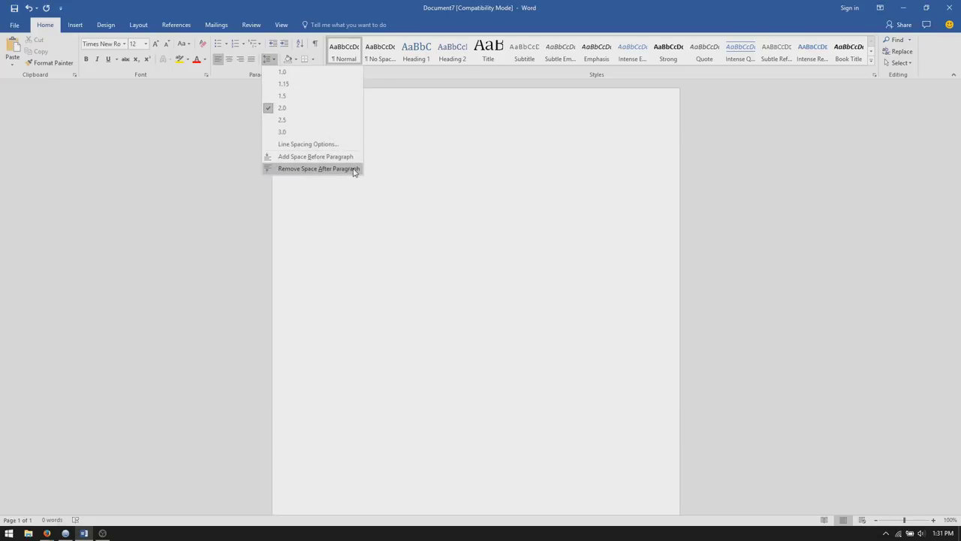
left_click(354, 169)
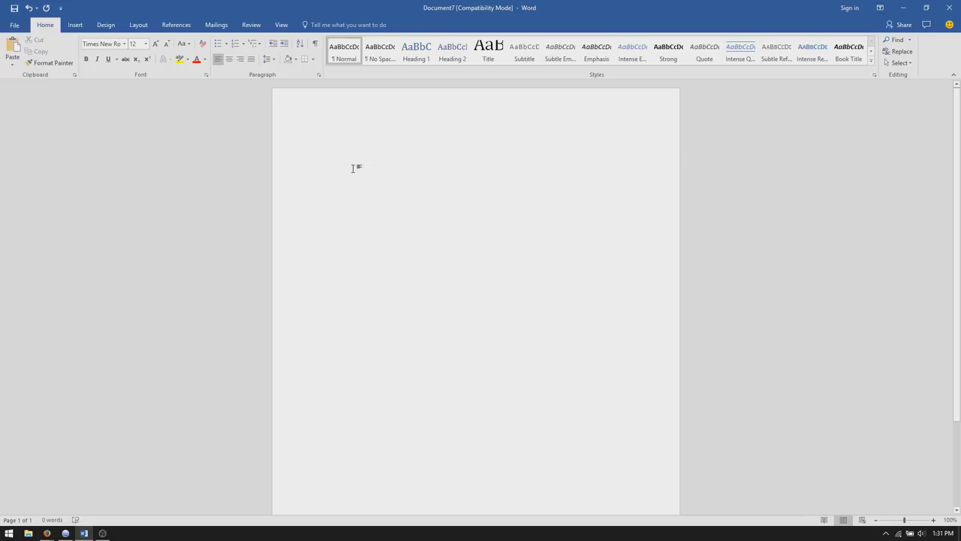
Type the heading lines: the student's name, Professor or Teacher, Class 101, and 01 January 2017
type("Bob Sm")
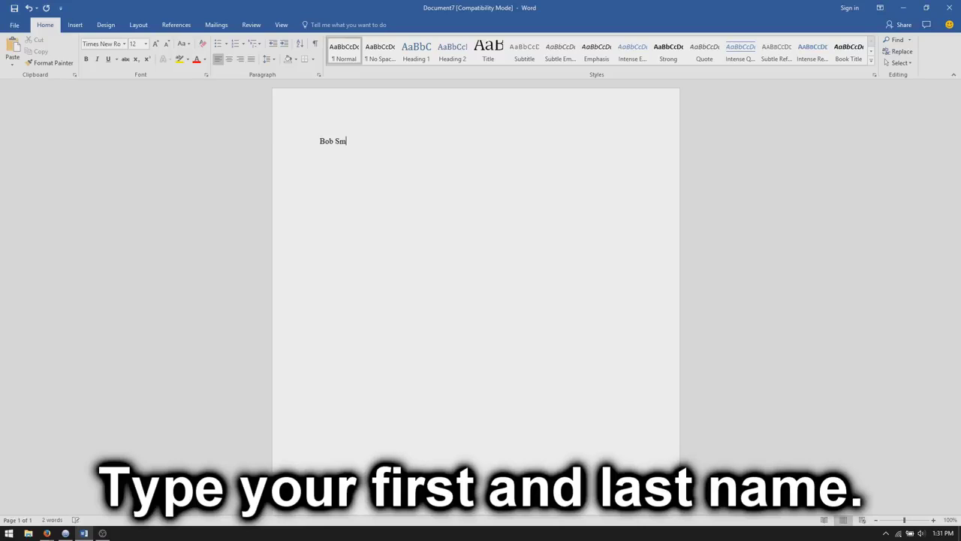
type("ith ")
type("Professor or Teacher ")
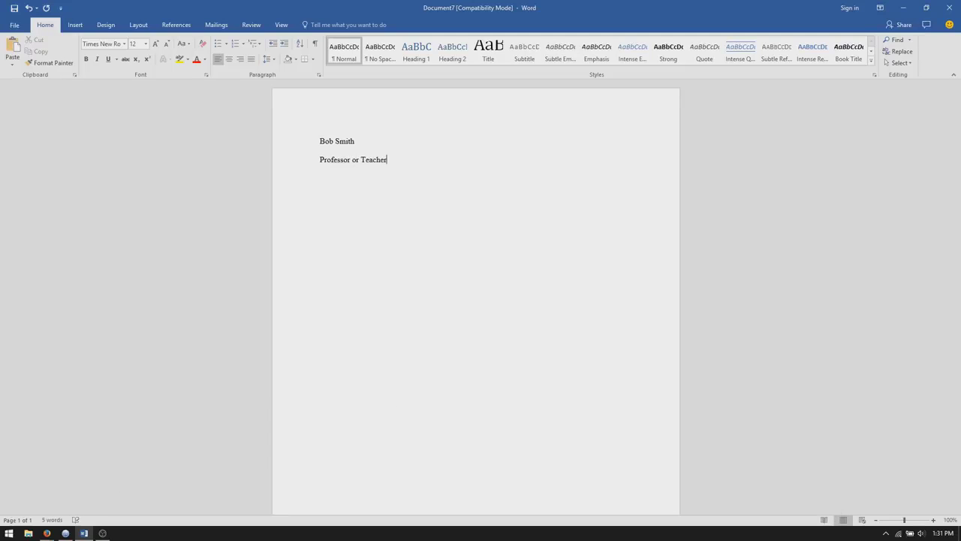
type("Class 101")
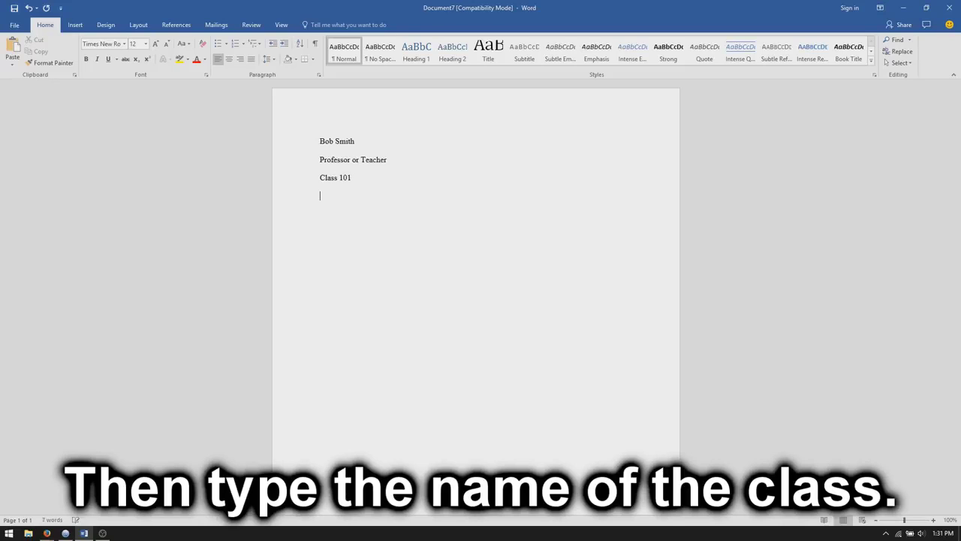
key("Return")
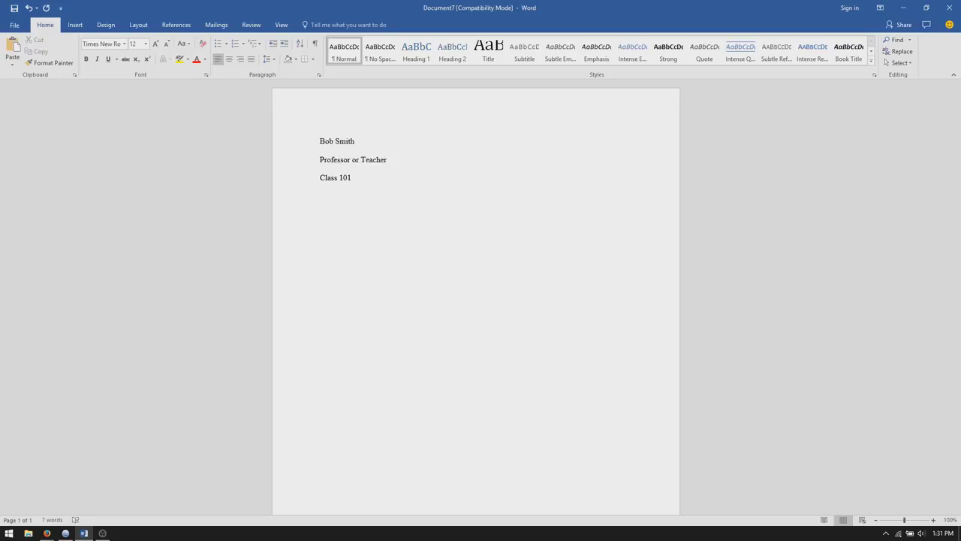
type("Due Date")
key("BackSpace")
key("BackSpace")
key("BackSpace")
key("BackSpace")
key("BackSpace")
key("BackSpace")
key("BackSpace")
key("BackSpace")
type("01 J")
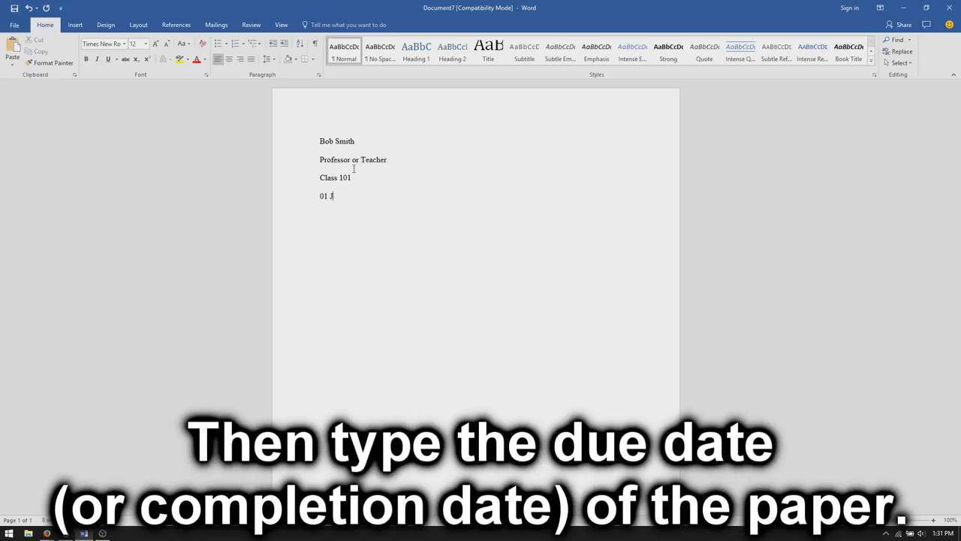
type("anu")
key("Return")
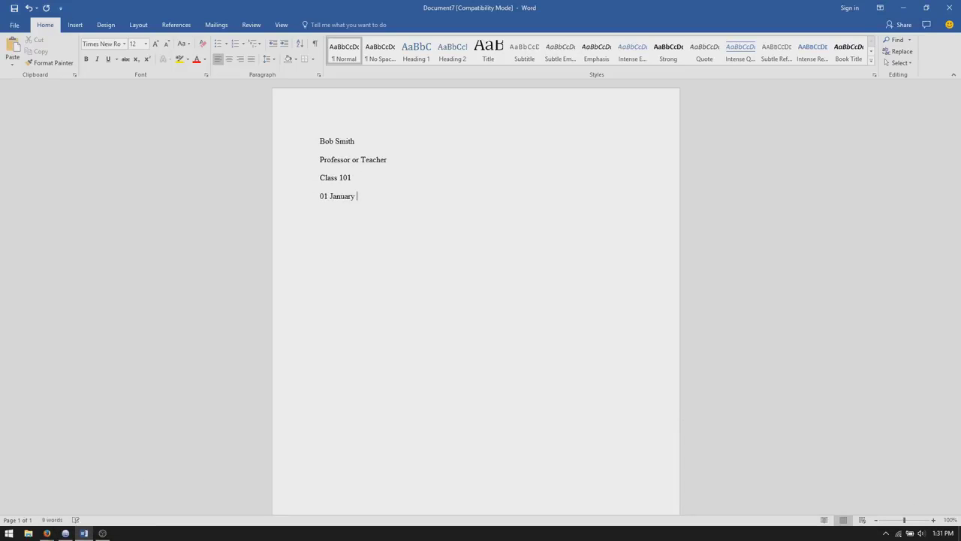
type("2017")
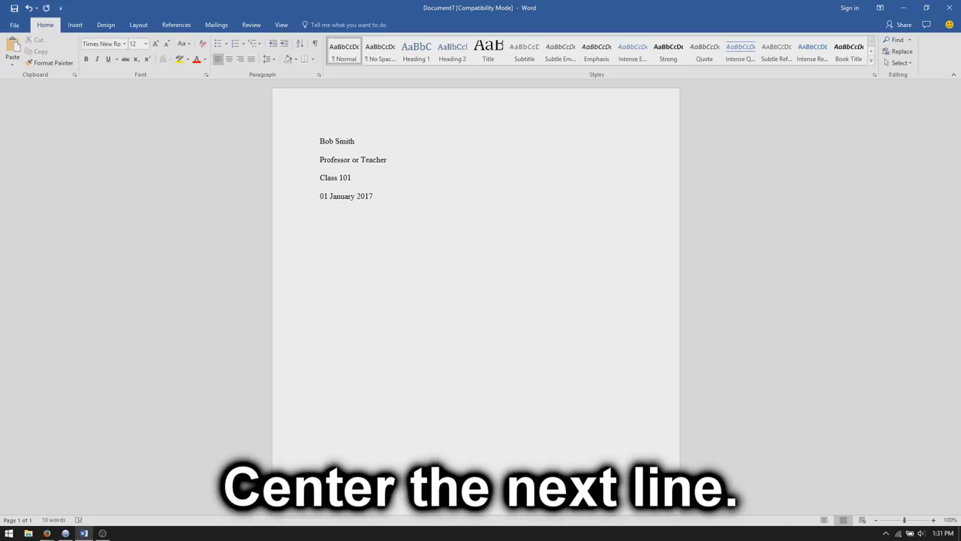
Add a centred 'Title' line, then a left-aligned, tab-indented first sentence 'This is an essay.'
left_click(233, 60)
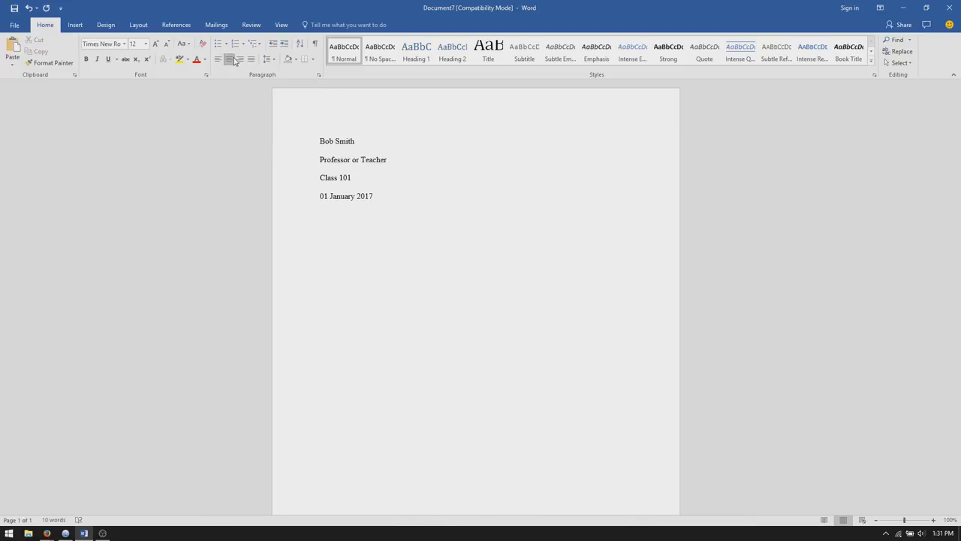
type("Title")
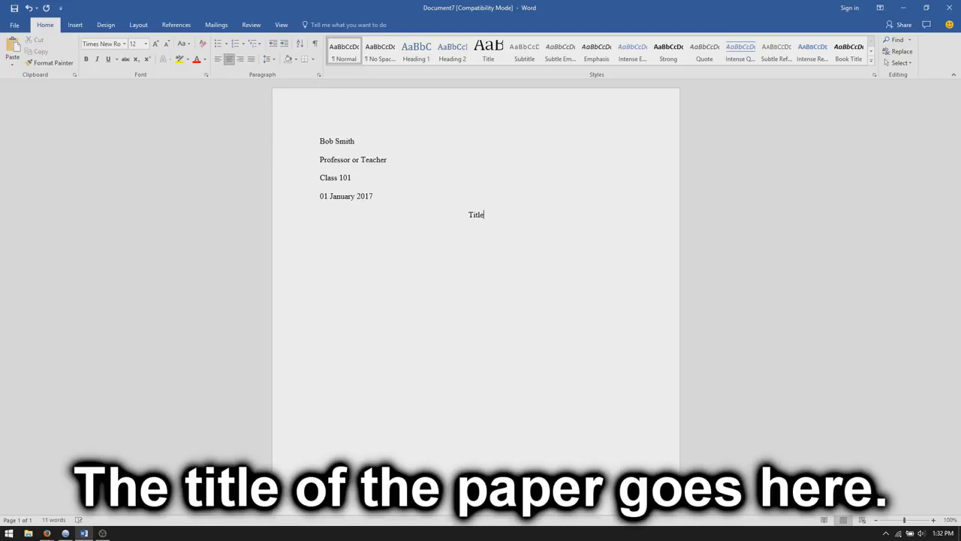
left_click(218, 62)
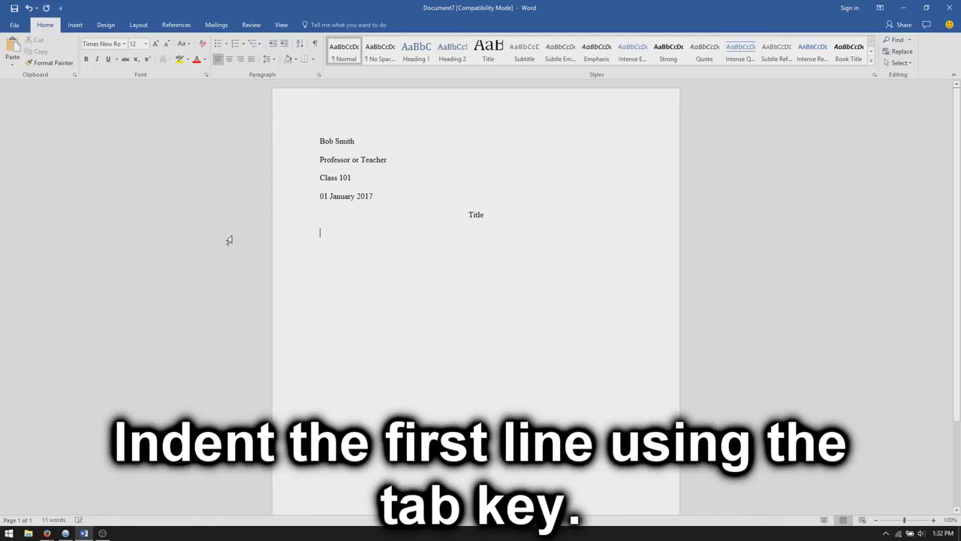
key("Tab")
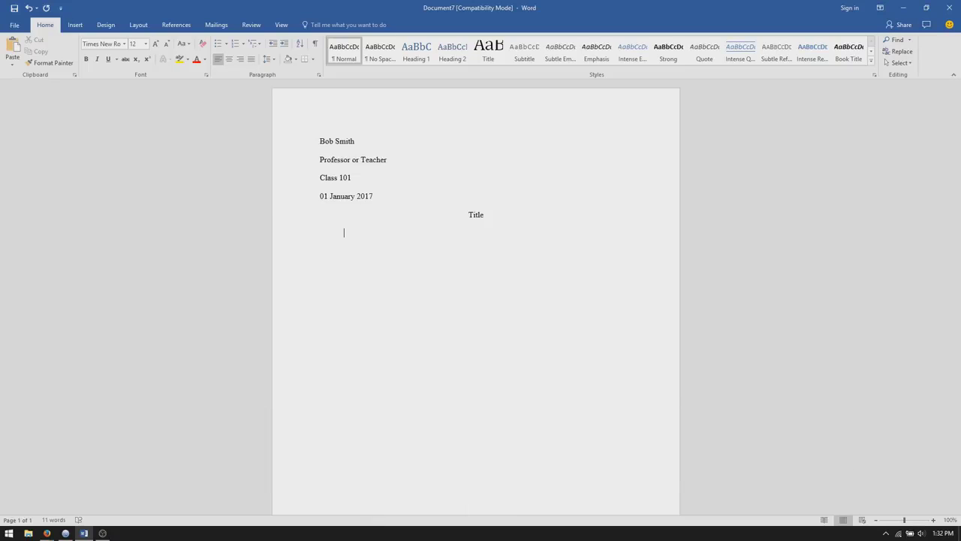
type("This is an esa")
key("BackSpace")
type("say.")
left_click_drag(342, 234, 423, 235)
key("ctrl+c")
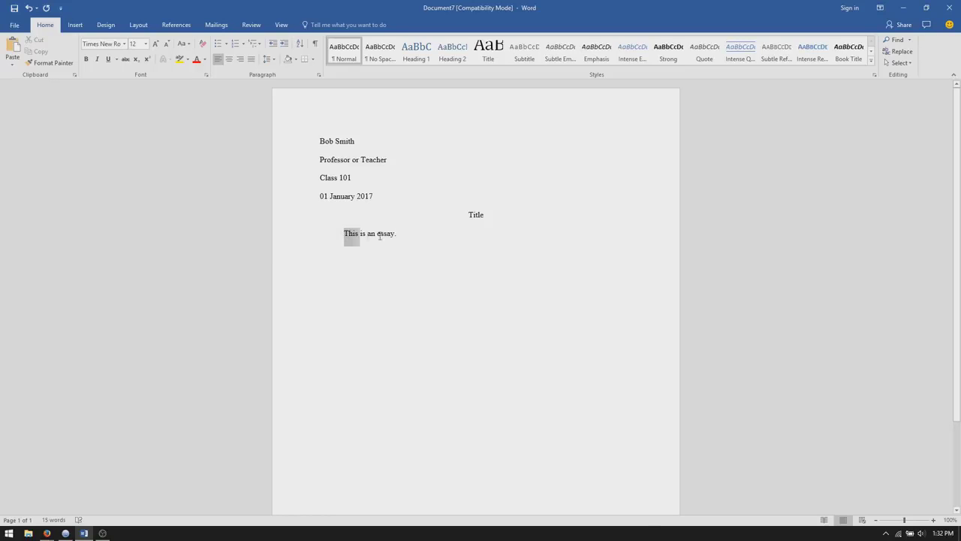
Copy 'This is an essay.' and paste it repeatedly until the paragraph spans about six lines
left_click(422, 234)
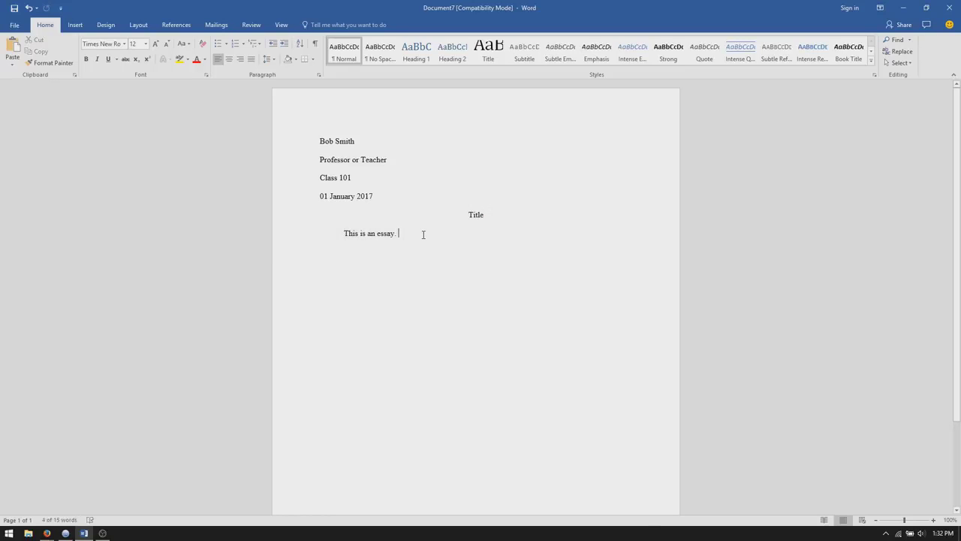
key("ctrl+v")
key("ctrl+v")
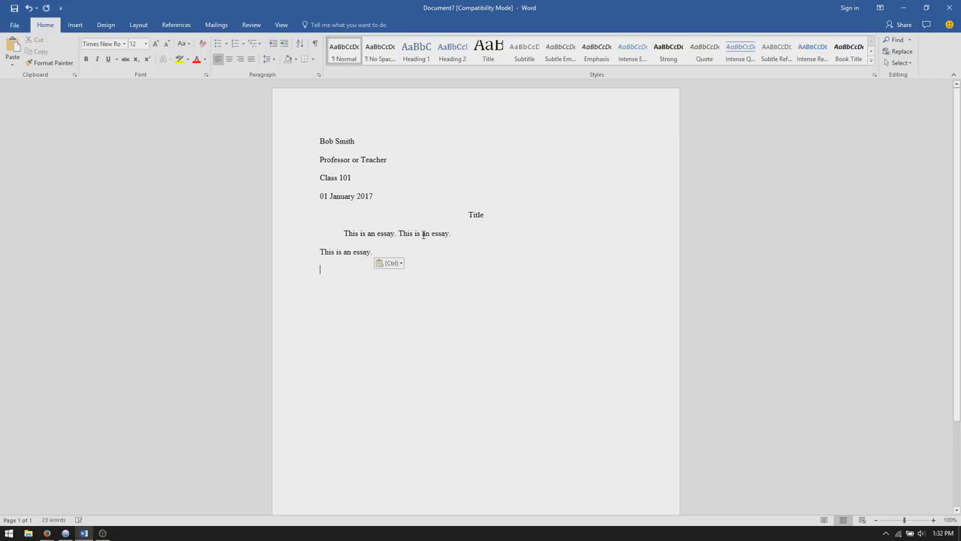
key("ctrl+z")
key("ctrl+z")
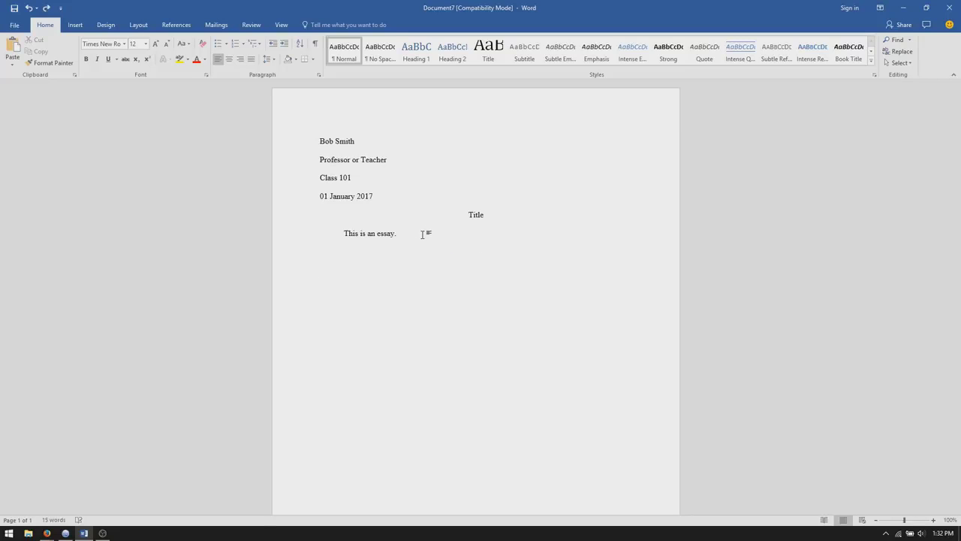
key("ctrl+shift+Left")
key("ctrl+shift+Left")
key("ctrl+shift+Left")
key("ctrl+shift+Left")
key("ctrl+shift+Left")
key("ctrl+shift+Left")
key("ctrl+shift+Right")
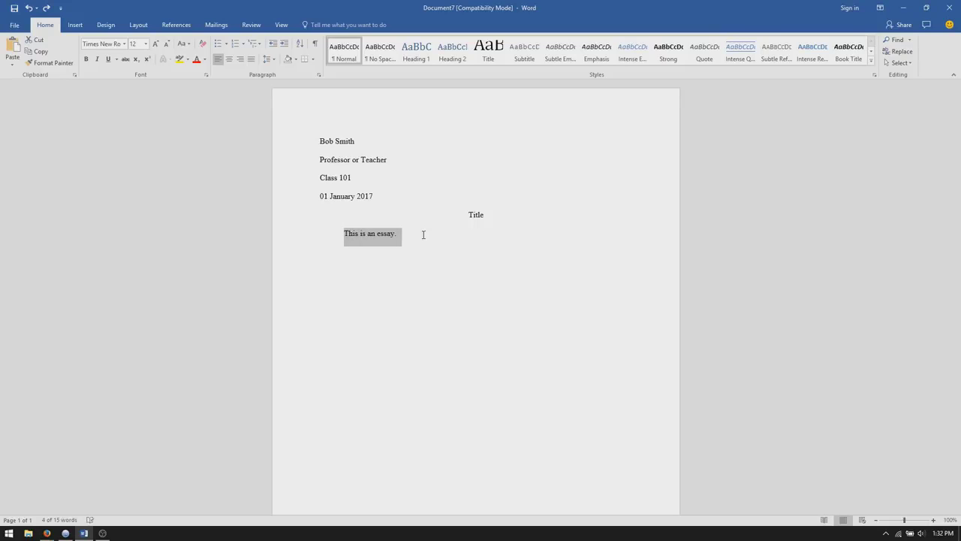
key("End")
key("ctrl+shift+Left")
key("ctrl+shift+Left")
key("ctrl+shift+Left")
key("ctrl+shift+Left")
key("ctrl+shift+Left")
key("ctrl+c")
key("End")
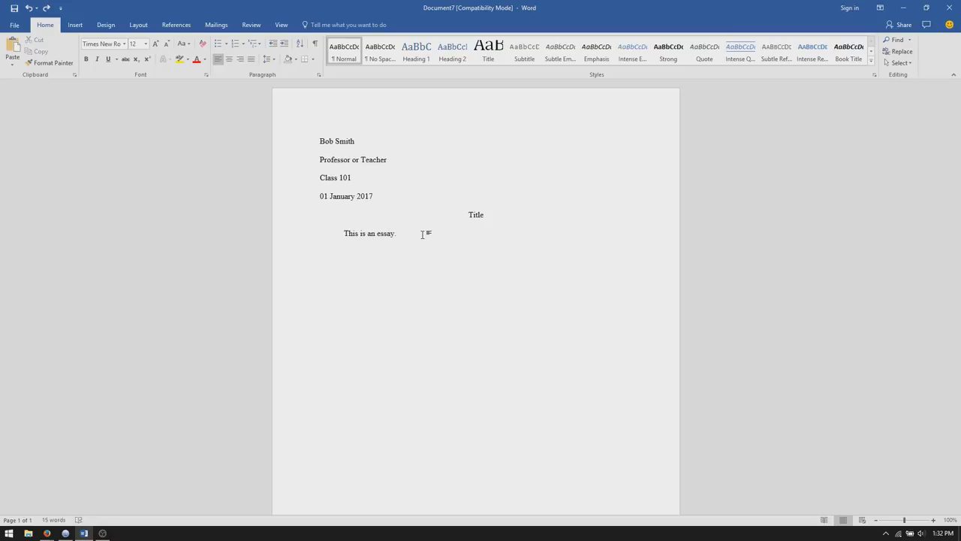
key("ctrl+v")
key("ctrl+v")
key("ctrl+v")
key("ctrl+v")
key("ctrl+v")
key("ctrl+v")
key("ctrl+v")
key("ctrl+v")
key("ctrl+v")
key("ctrl+v")
key("ctrl+v")
key("ctrl+v")
key("ctrl+v")
key("ctrl+v")
key("ctrl+v")
key("ctrl+v")
key("ctrl+v")
key("ctrl+v")
key("ctrl+v")
key("ctrl+v")
key("ctrl+v")
key("ctrl+v")
key("ctrl+v")
key("ctrl+v")
key("ctrl+v")
key("ctrl+v")
key("ctrl+v")
key("ctrl+v")
key("ctrl+v")
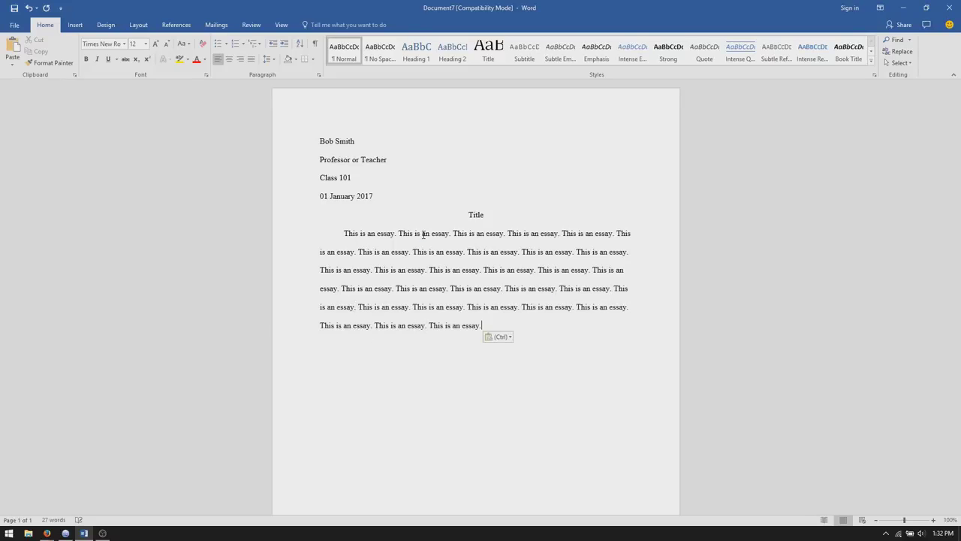
key("ctrl+v")
key("ctrl+v")
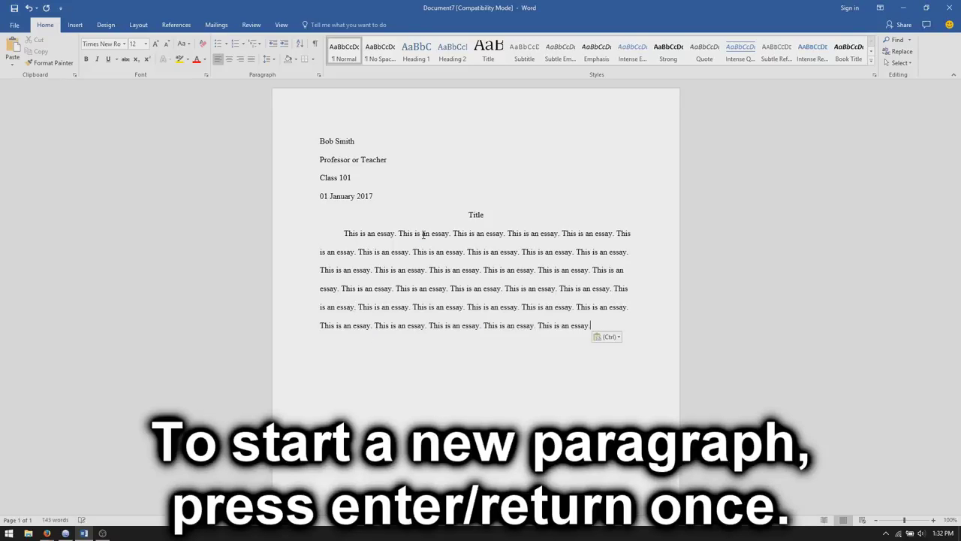
Start a new tab-indented paragraph and paste the repeated 'This is an essay.' text into it
key("Return")
key("Tab")
key("ctrl+v")
key("ctrl+v")
key("ctrl+v")
key("ctrl+v")
key("ctrl+v")
key("ctrl+v")
key("ctrl+v")
key("ctrl+v")
key("ctrl+v")
key("ctrl+v")
key("ctrl+v")
key("ctrl+v")
key("ctrl+v")
key("ctrl+v")
key("ctrl+v")
key("ctrl+v")
key("ctrl+v")
key("ctrl+v")
key("ctrl+v")
key("ctrl+v")
key("ctrl+v")
key("ctrl+v")
key("ctrl+v")
key("ctrl+v")
key("ctrl+v")
key("ctrl+v")
key("ctrl+v")
key("ctrl+v")
key("ctrl+v")
key("ctrl+v")
key("ctrl+v")
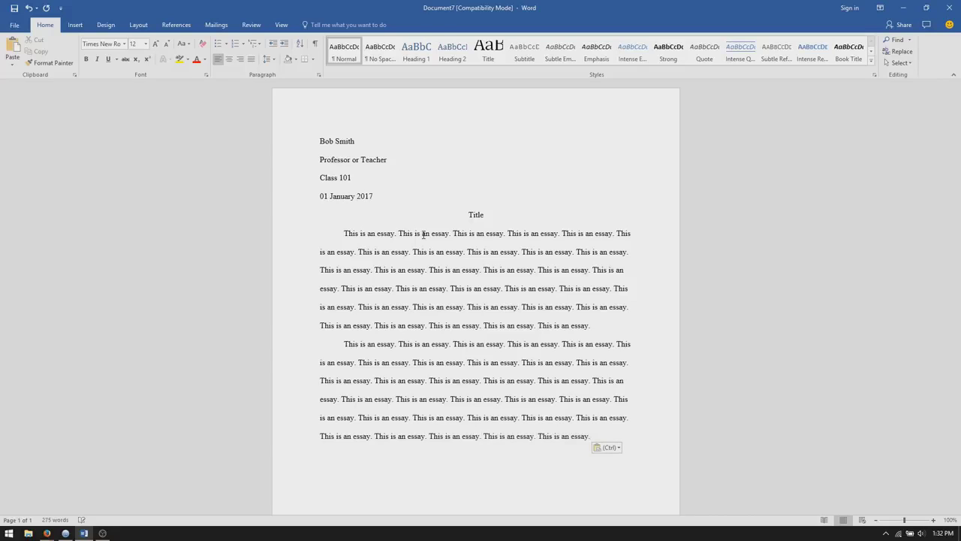
left_click(599, 436)
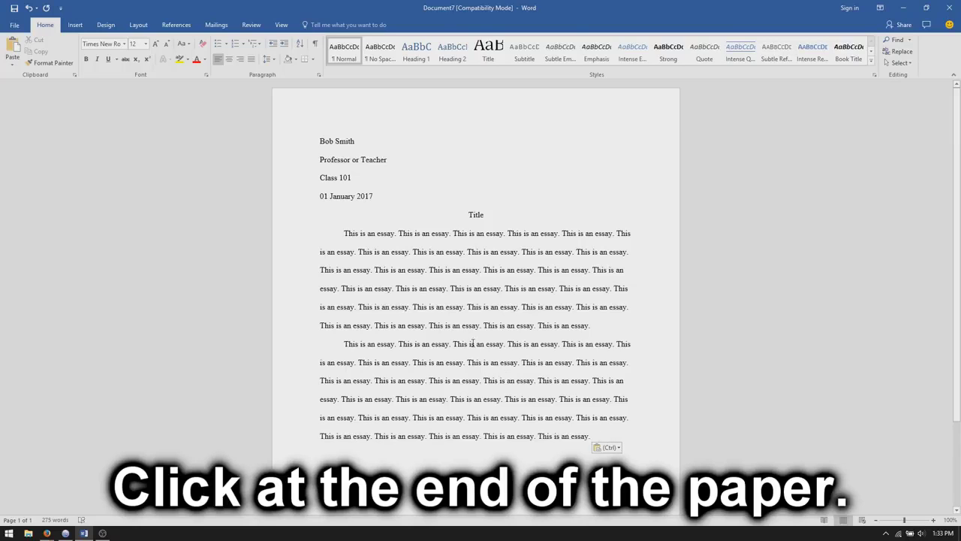
Insert a page break after the second paragraph so a blank page 2 begins
left_click(78, 25)
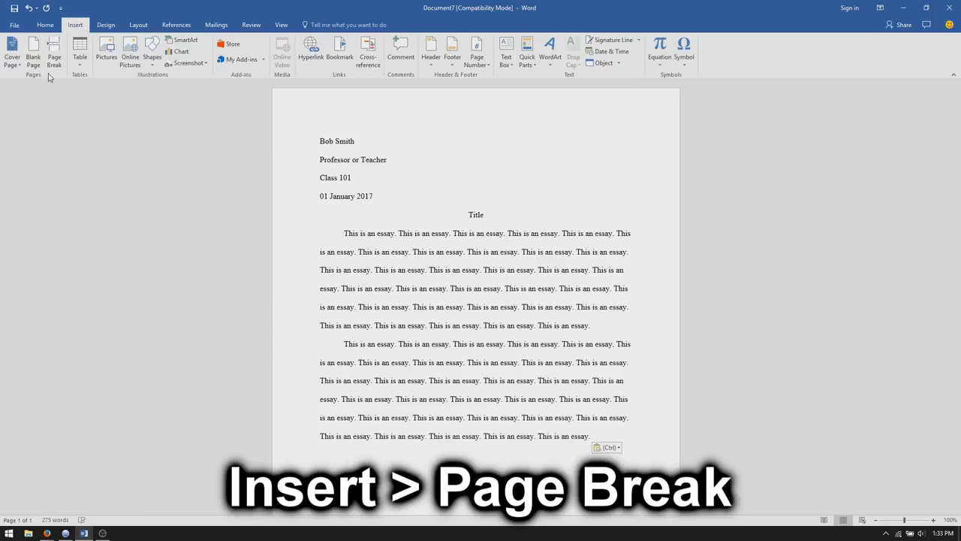
left_click(62, 50)
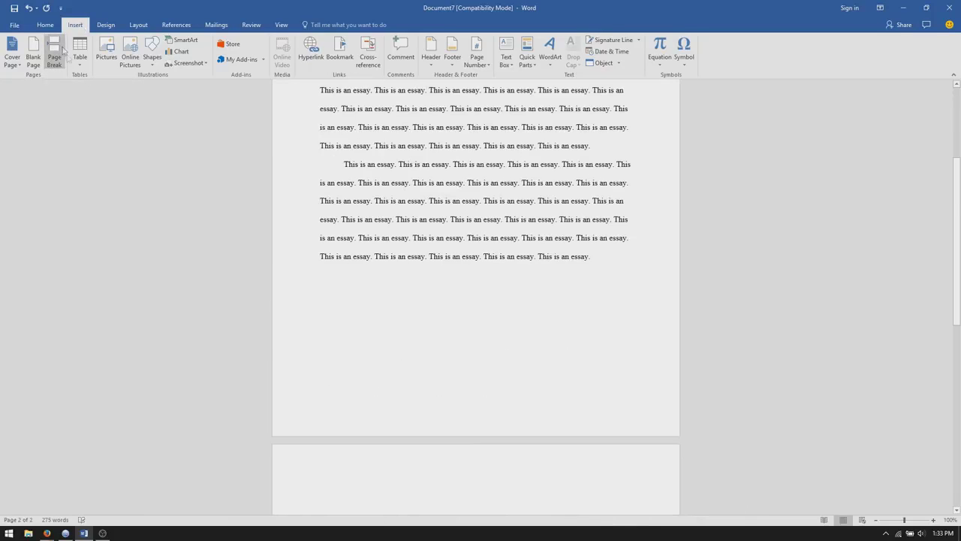
left_click_drag(954, 261, 955, 333)
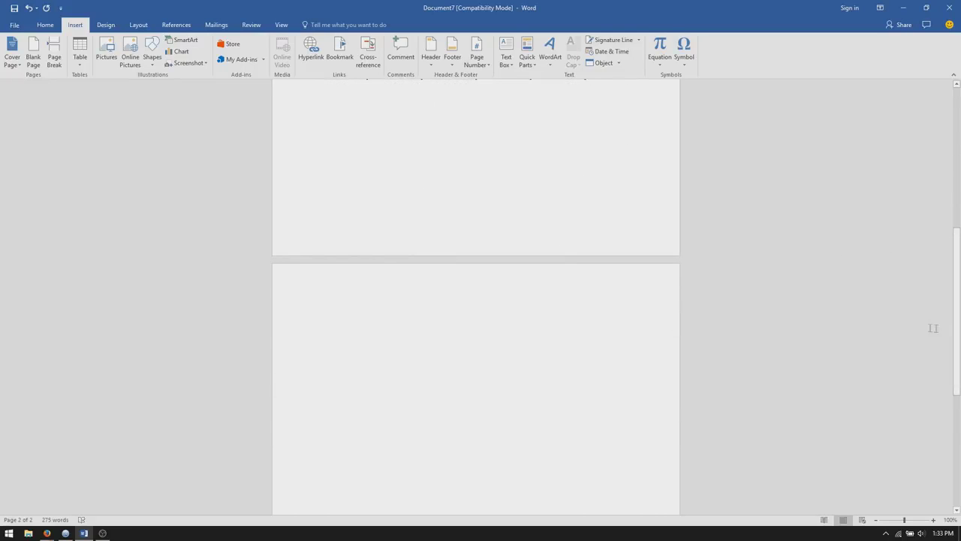
Type a centred 'Works Cited' heading on page 2, with the following line left-aligned
left_click(44, 27)
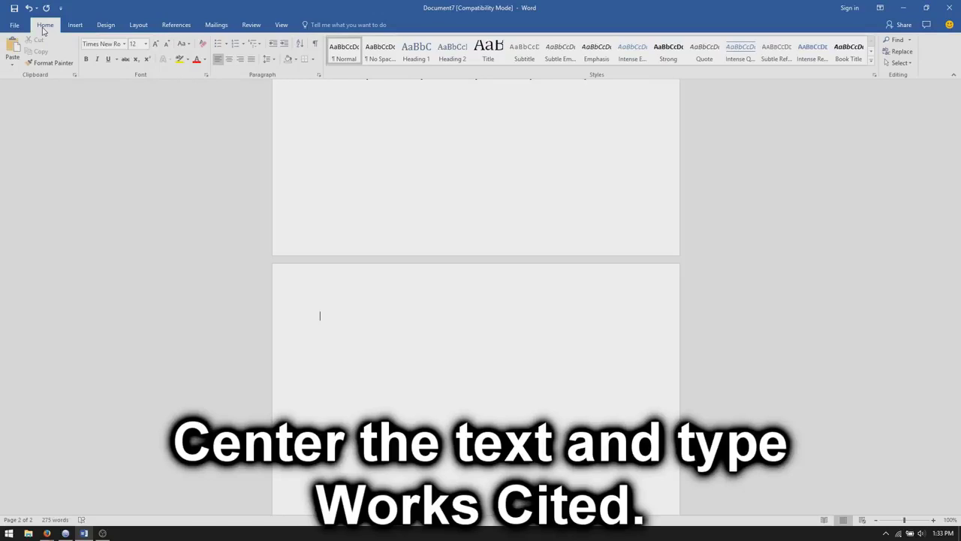
left_click(231, 67)
type("Works Cited")
key("Return")
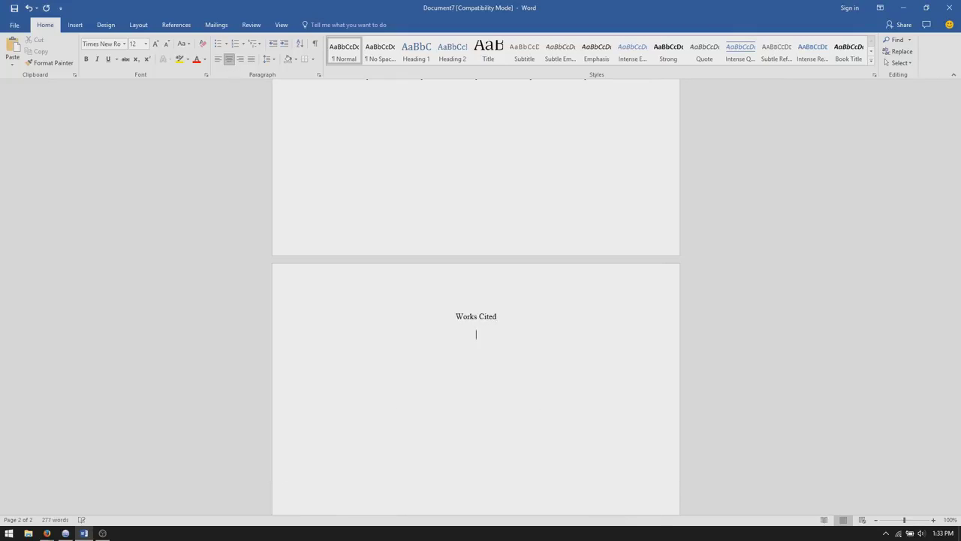
left_click(220, 63)
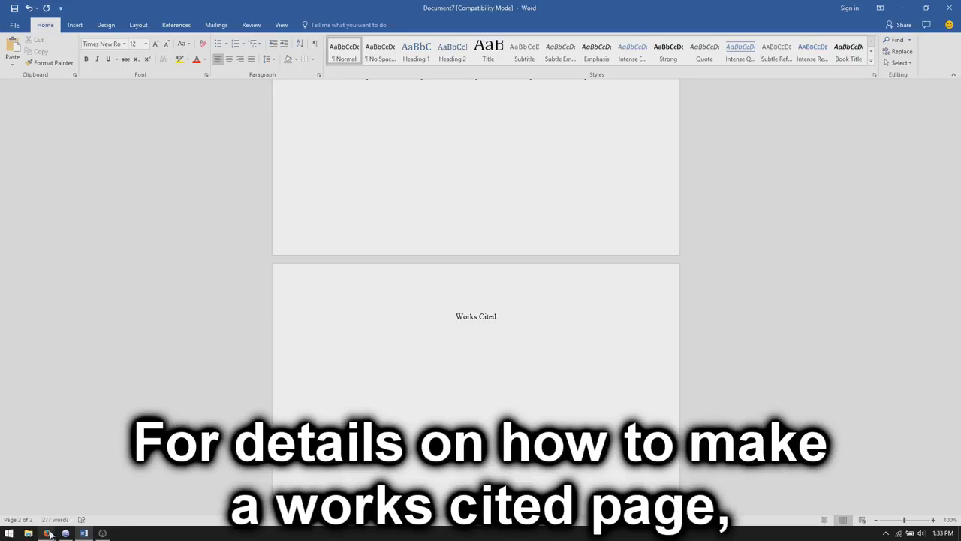
mouse_move(46, 534)
mouse_move(162, 488)
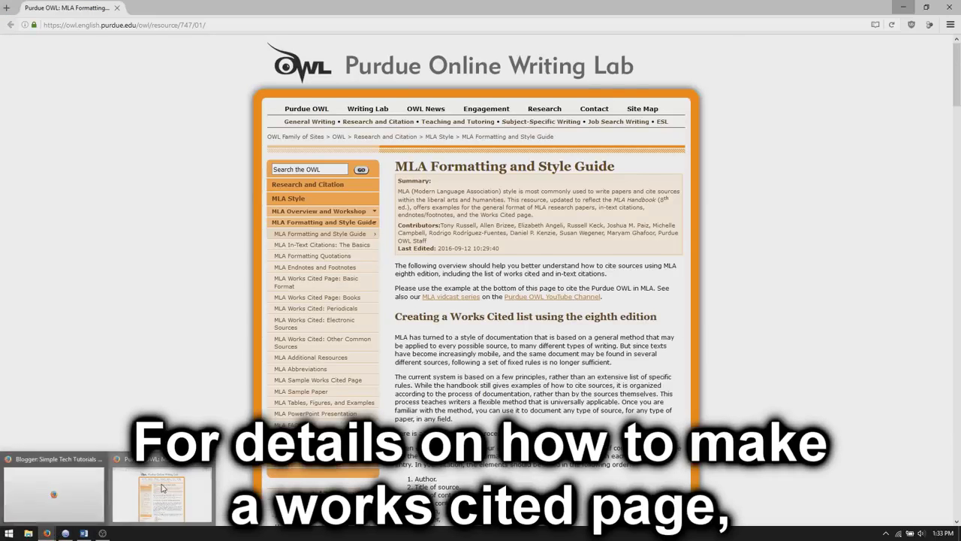
left_click(161, 487)
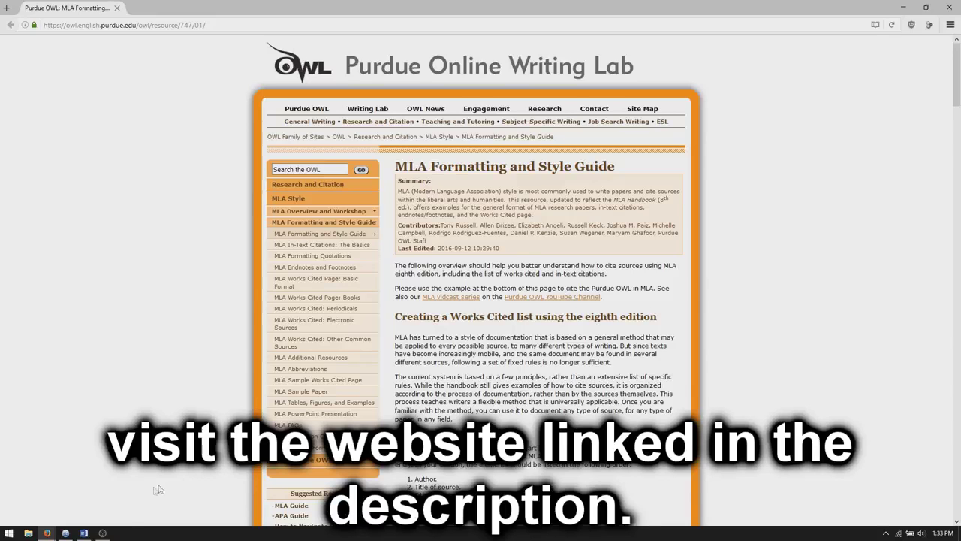
left_click(84, 534)
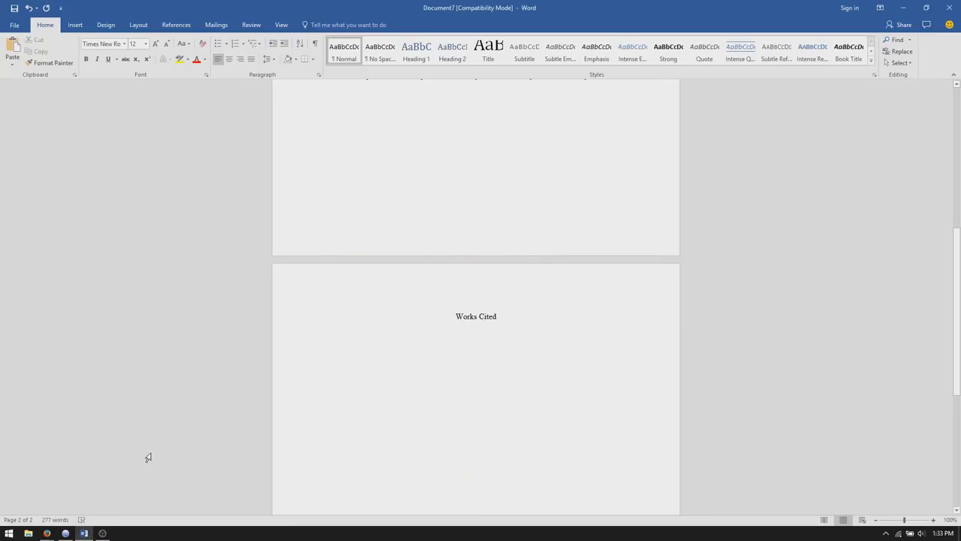
Add a plain top-of-page page number aligned to the right
left_click_drag(956, 398, 955, 244)
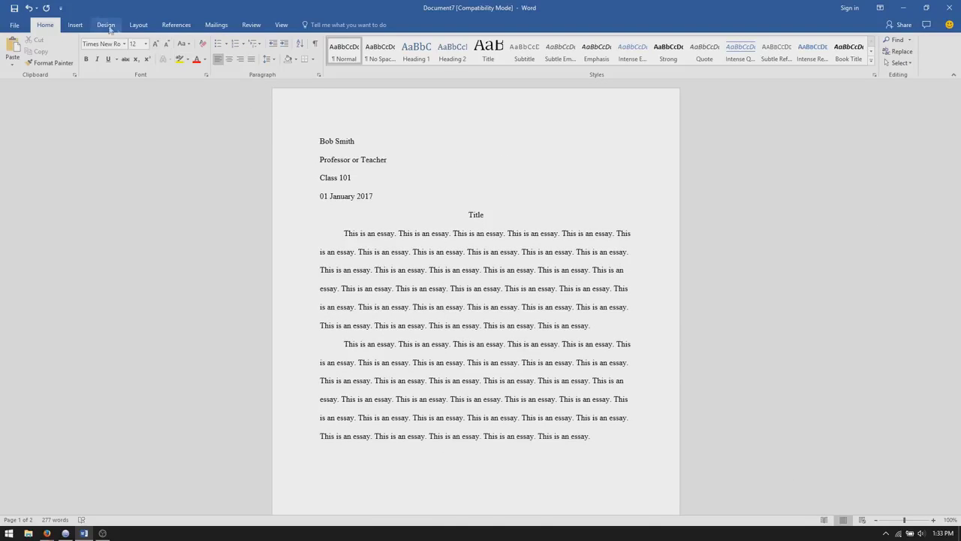
left_click(85, 25)
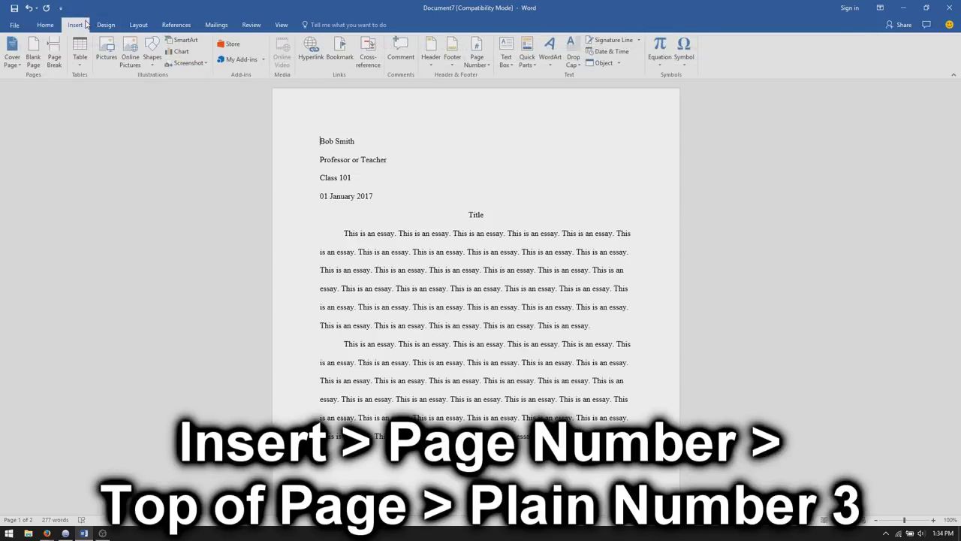
left_click(488, 66)
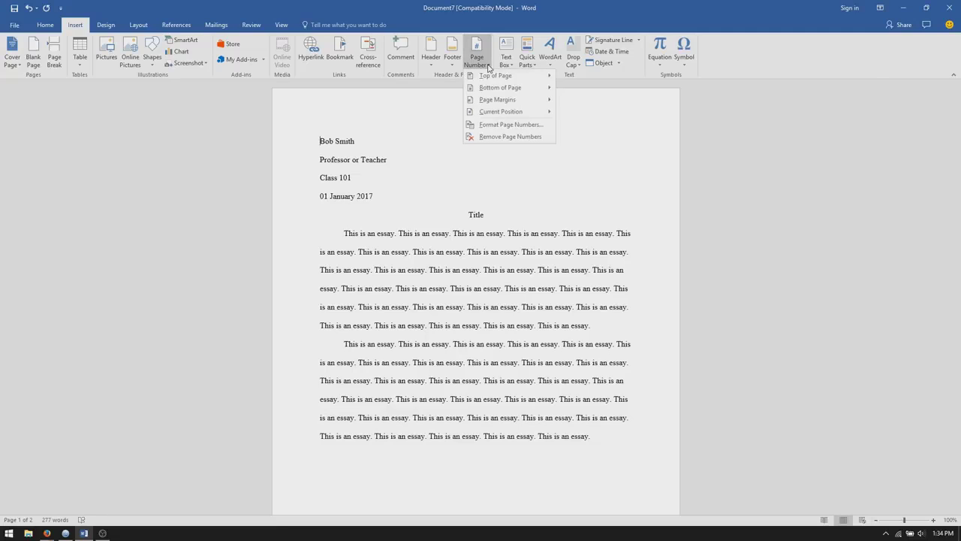
mouse_move(538, 75)
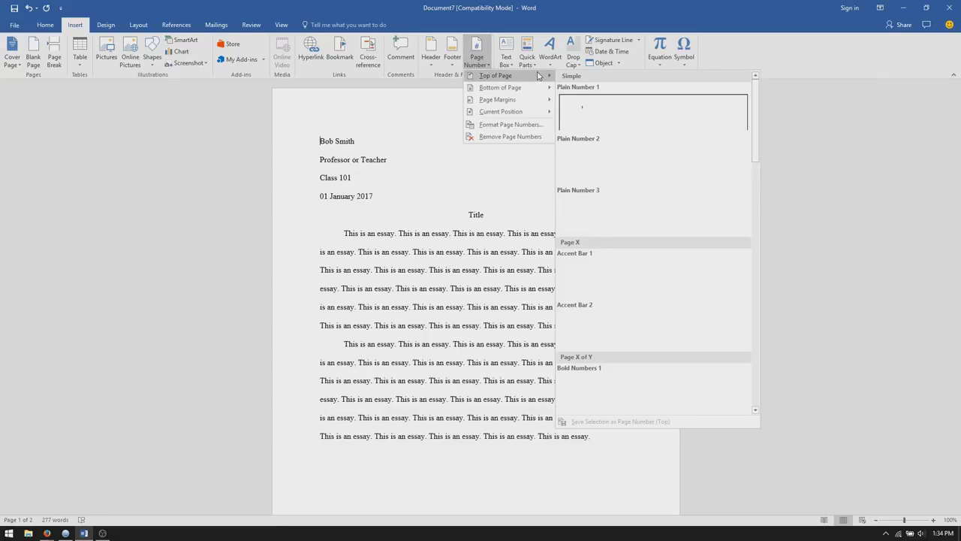
left_click(651, 218)
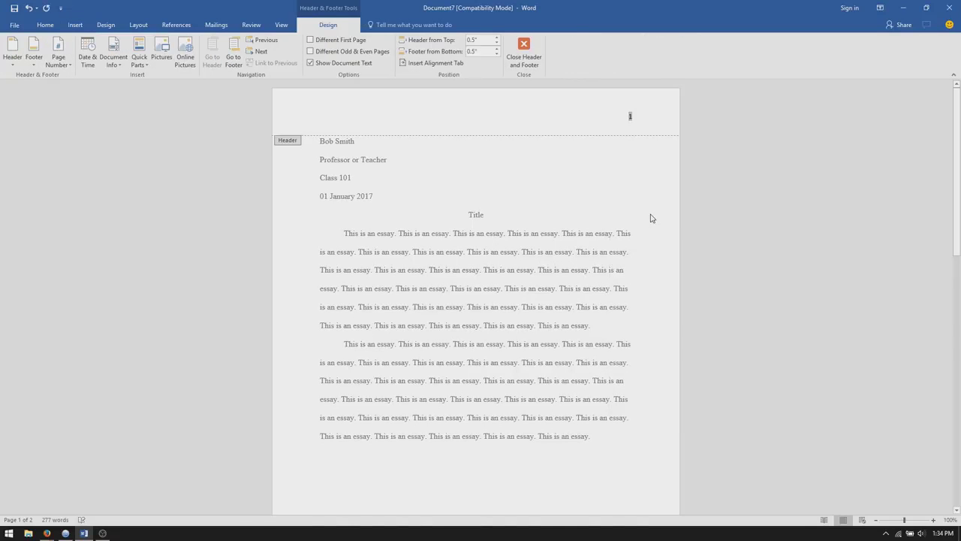
Type the student's surname before the header page number and format it Times New Roman 12
type("Smith")
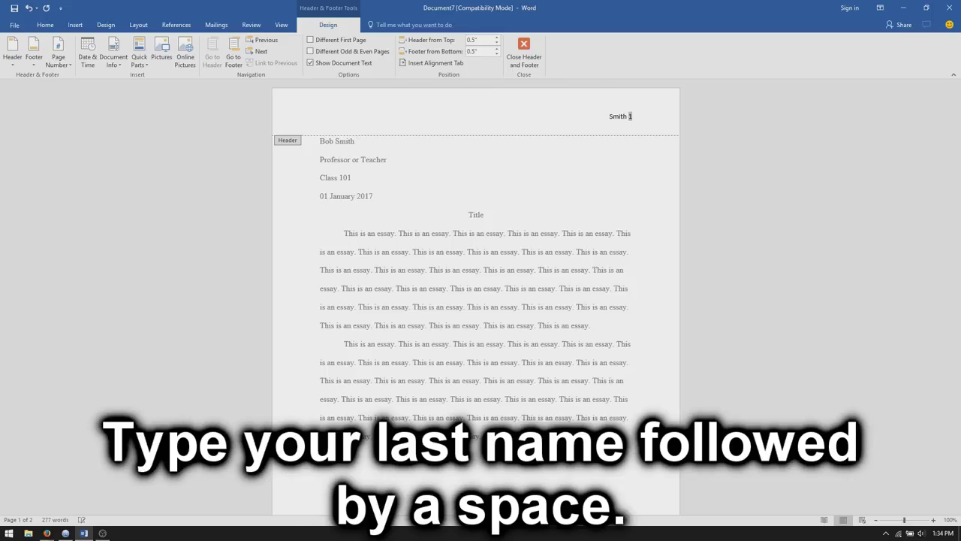
left_click_drag(607, 116, 646, 115)
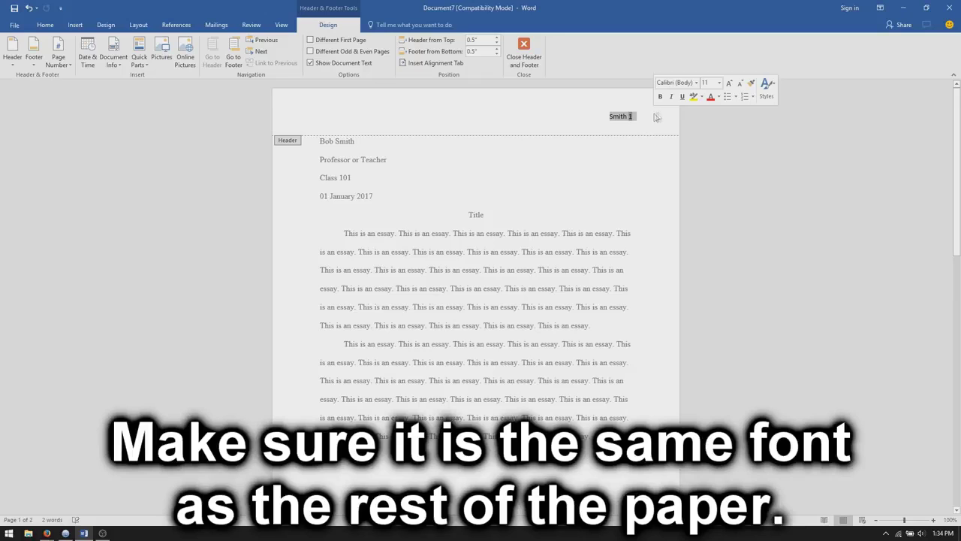
left_click(697, 82)
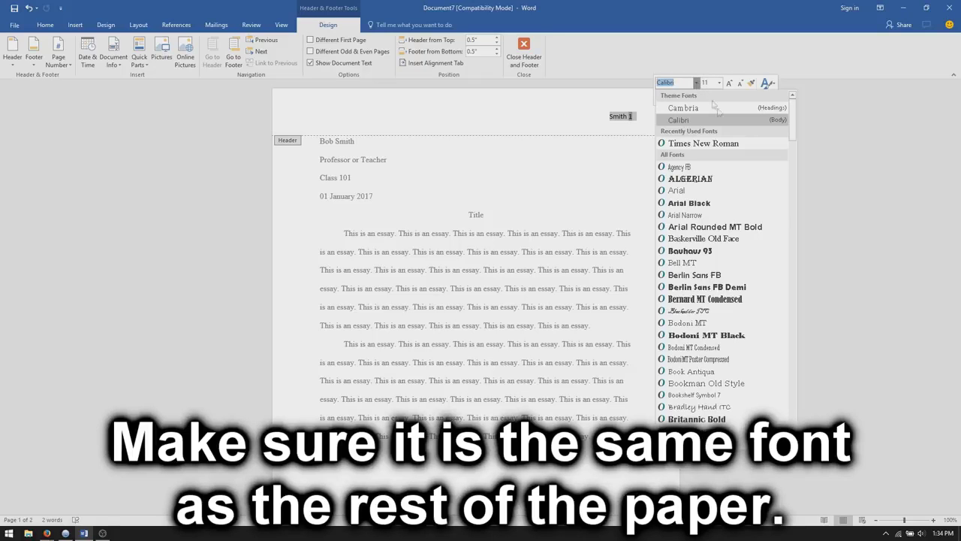
left_click(749, 143)
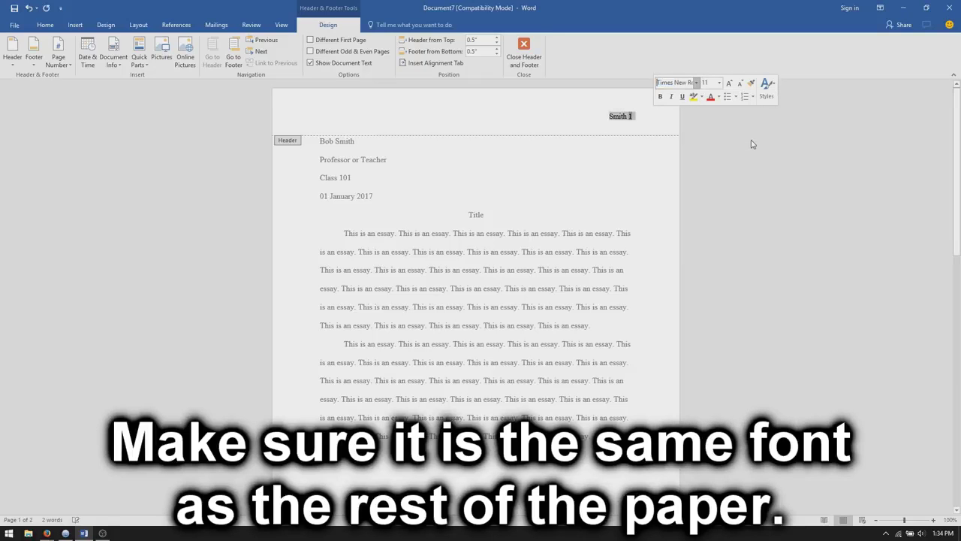
left_click(721, 83)
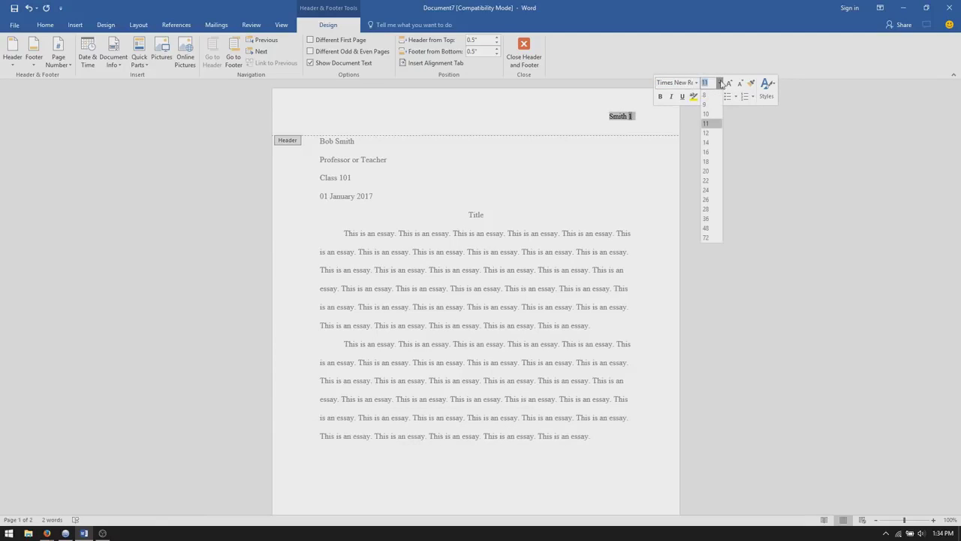
left_click(718, 130)
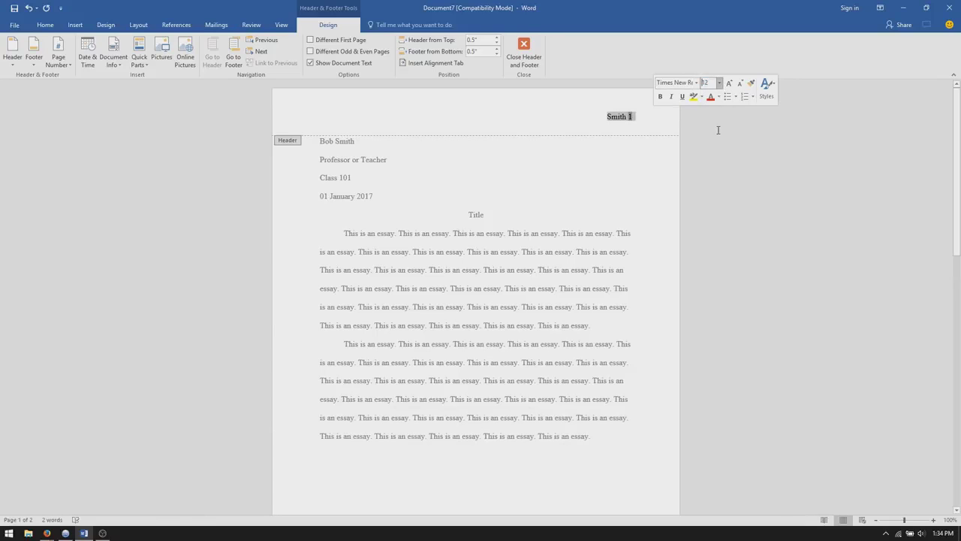
left_click(649, 115)
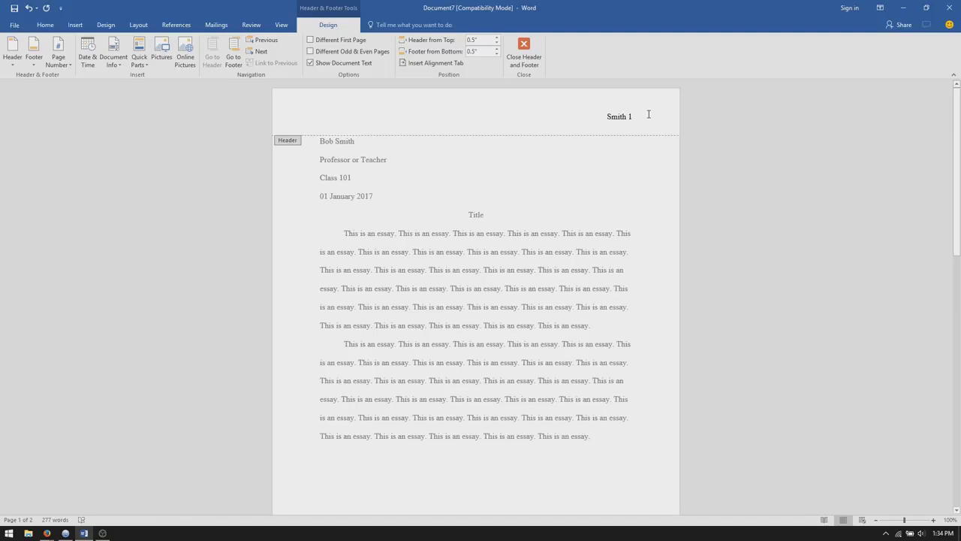
left_click(537, 48)
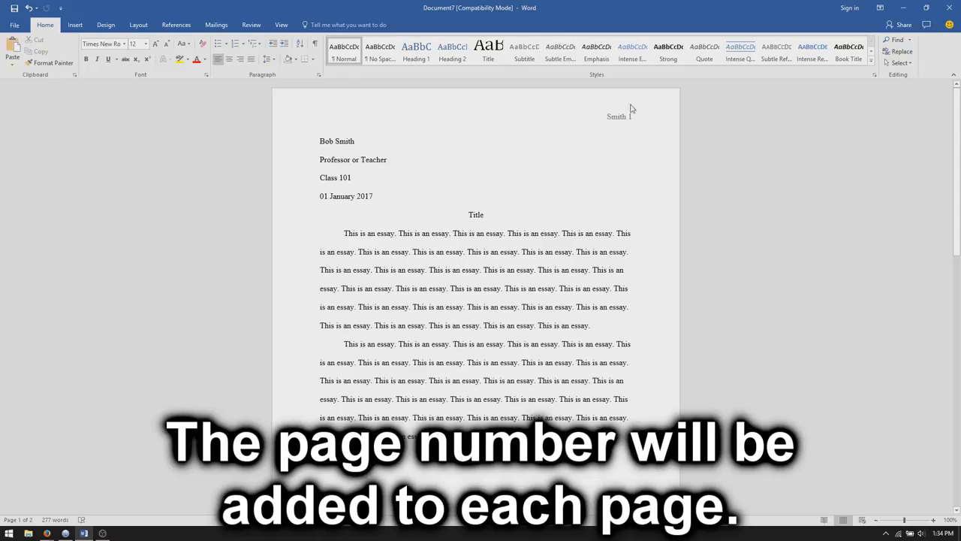
Scroll down to the Works Cited page and back up to confirm its surname header shows page 2
left_click_drag(956, 124, 953, 256)
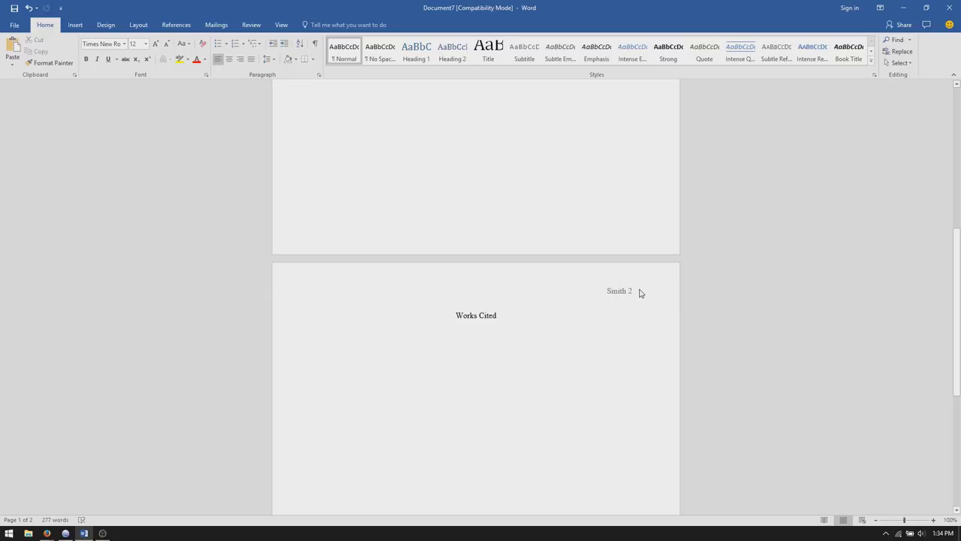
left_click_drag(957, 315, 958, 166)
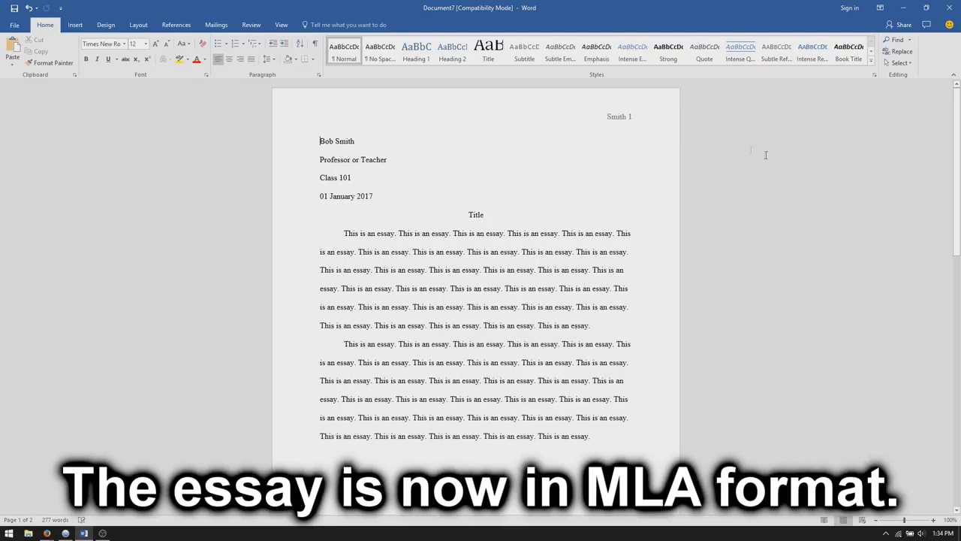